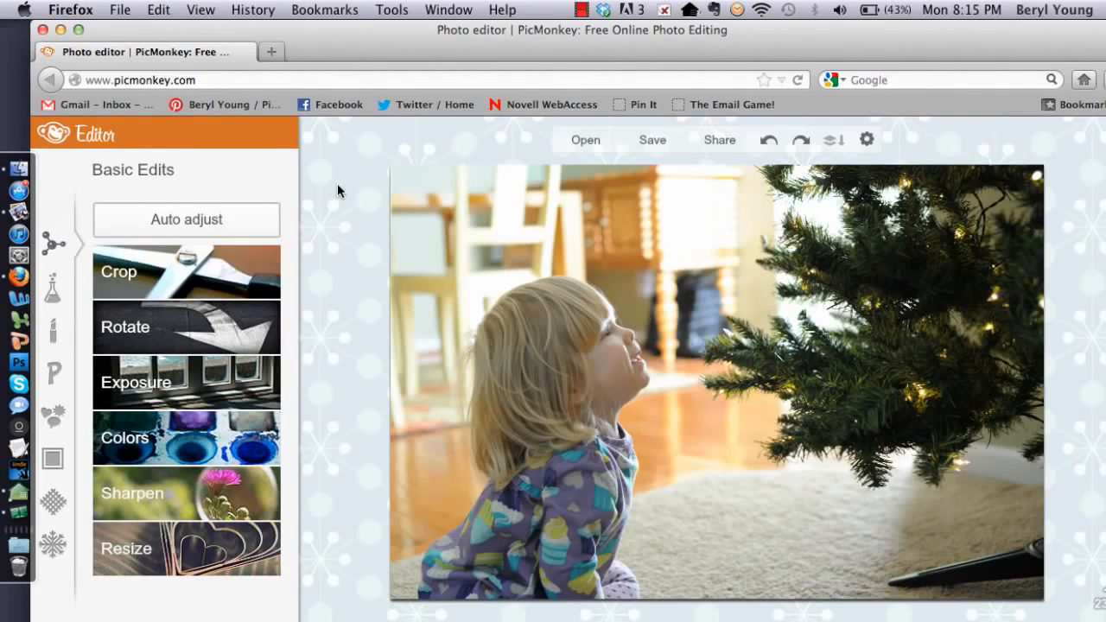
click(184, 282)
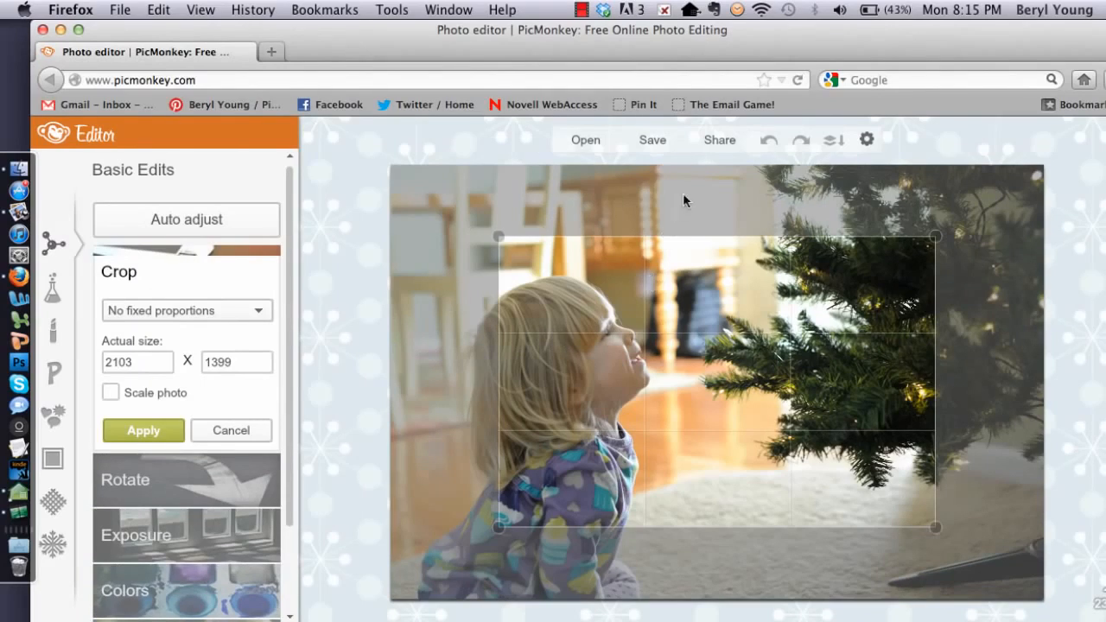
click(257, 429)
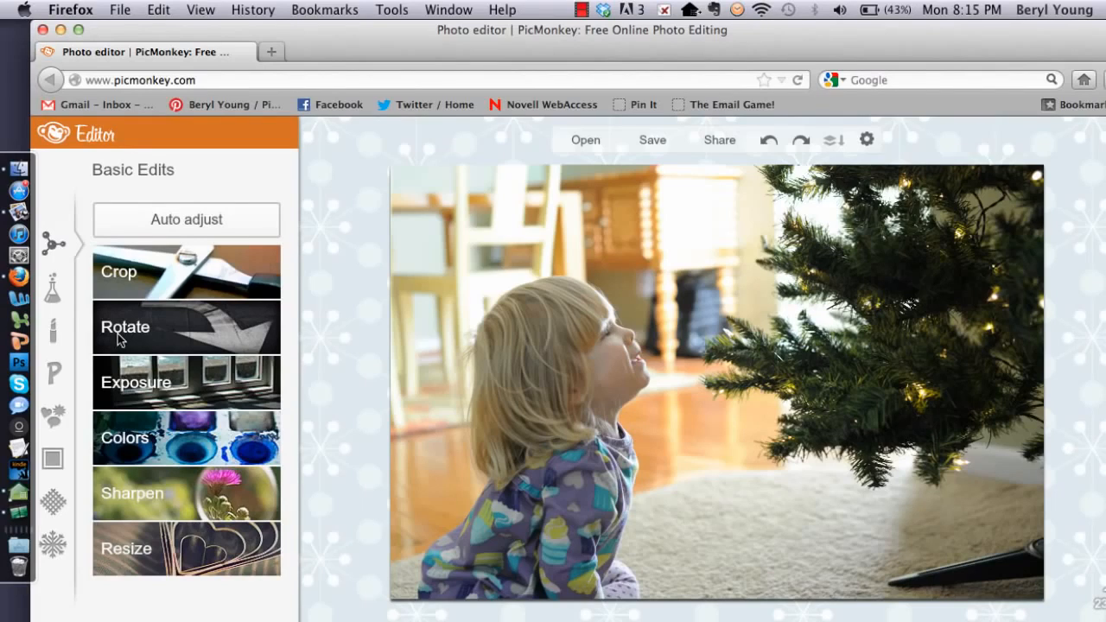
Preview the Black and White effect on the Christmas-tree photo, with Fade at 0%
click(53, 292)
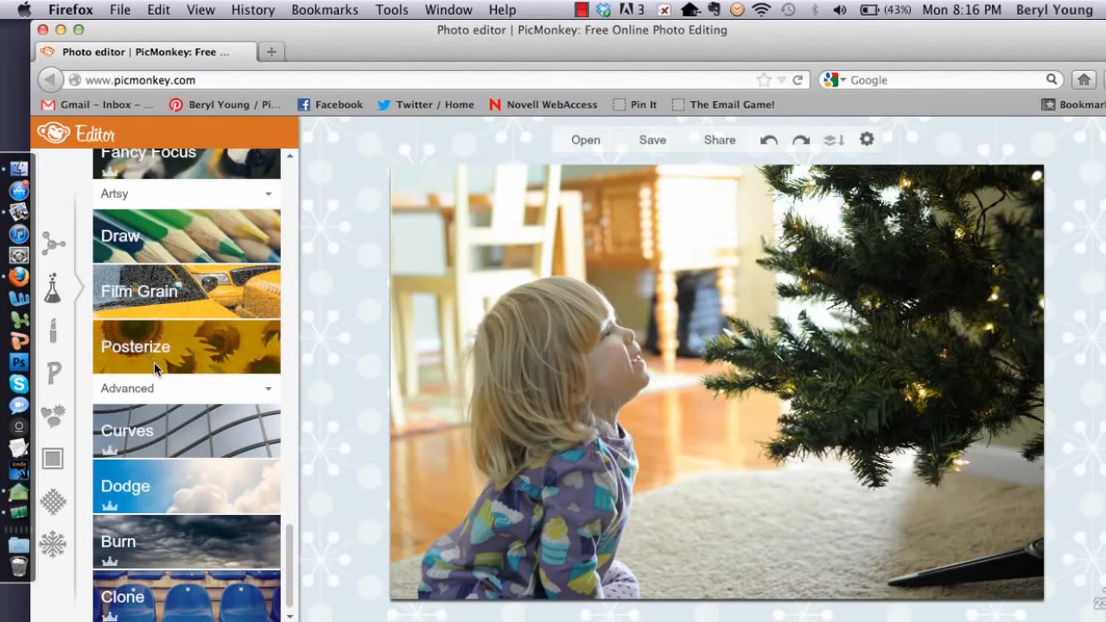
scroll(154, 362, up, 10)
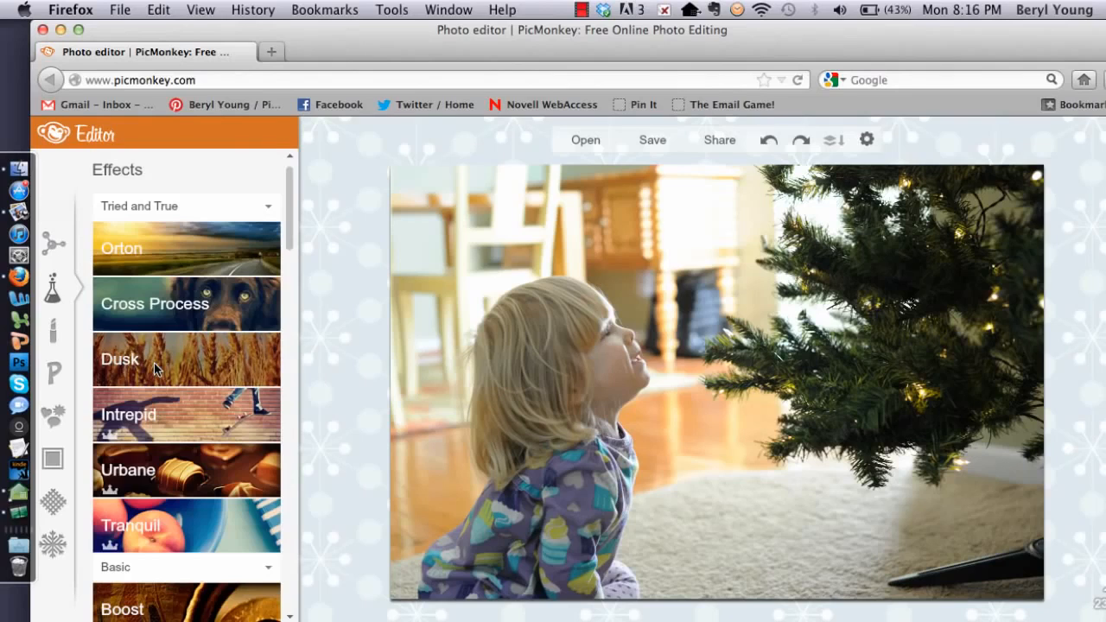
scroll(153, 362, down, 7)
scroll(154, 363, up, 2)
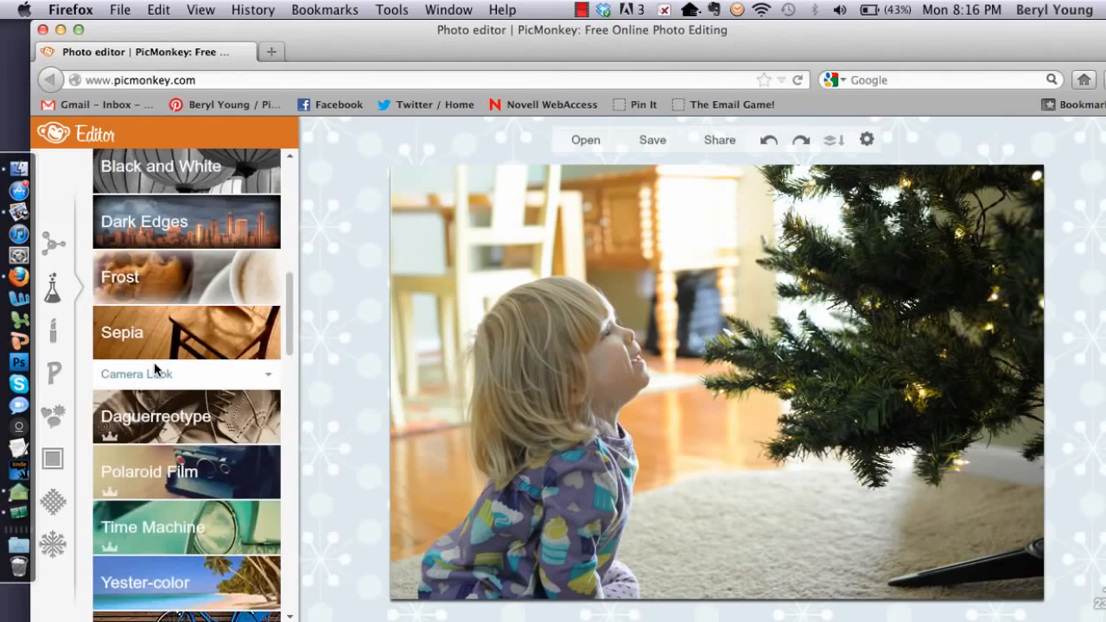
scroll(154, 362, up, 4)
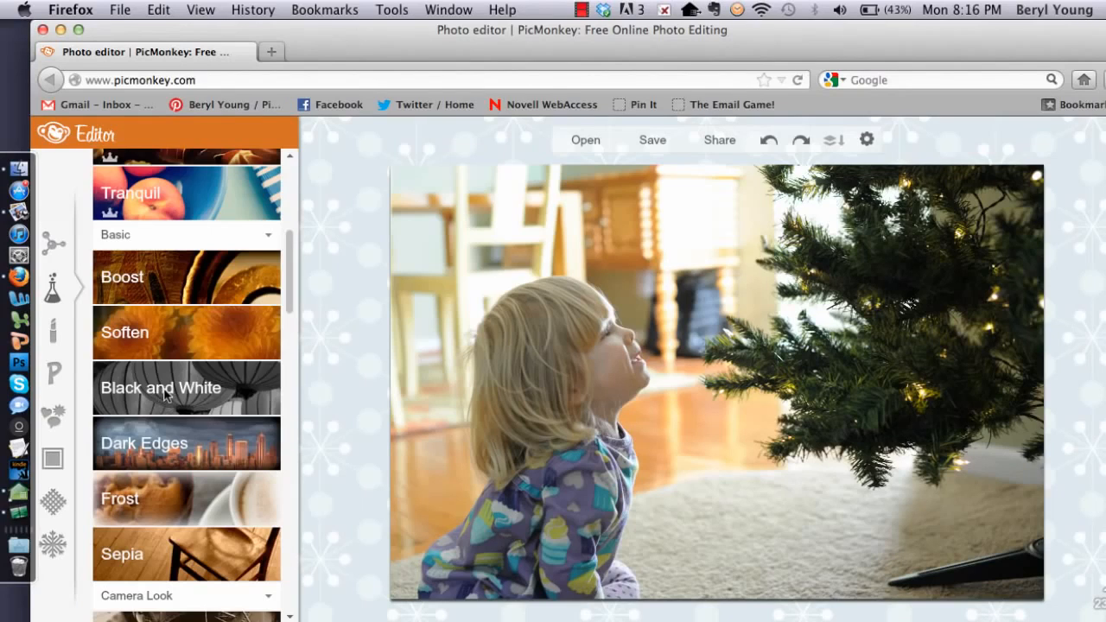
click(167, 394)
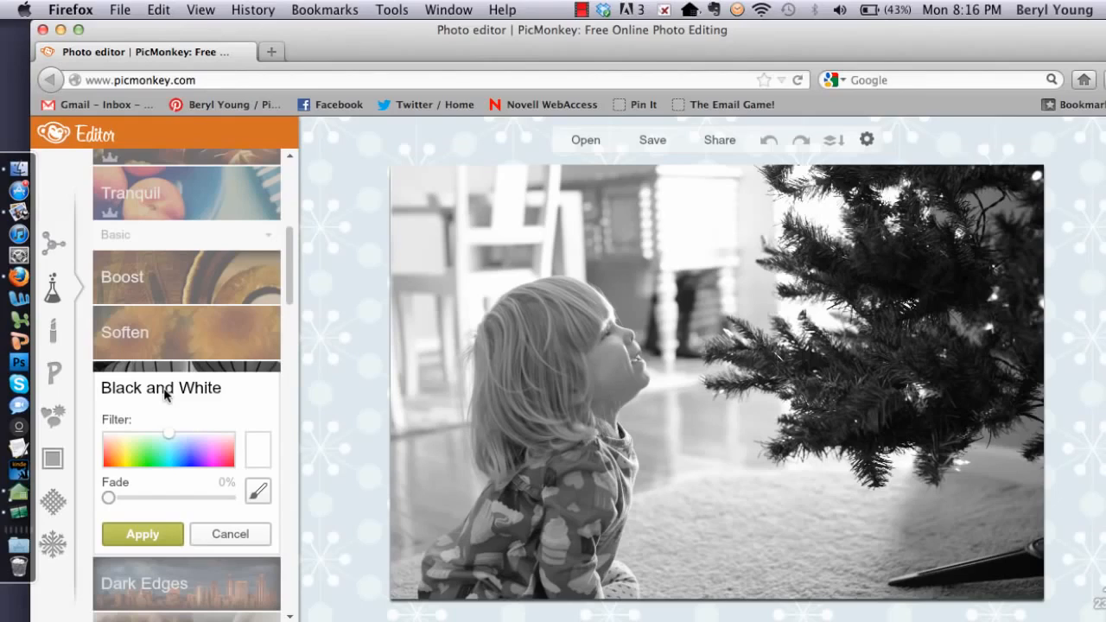
Apply Black and White, then preview the Paintbox Warhol effect as a blue-yellow duotone
click(132, 532)
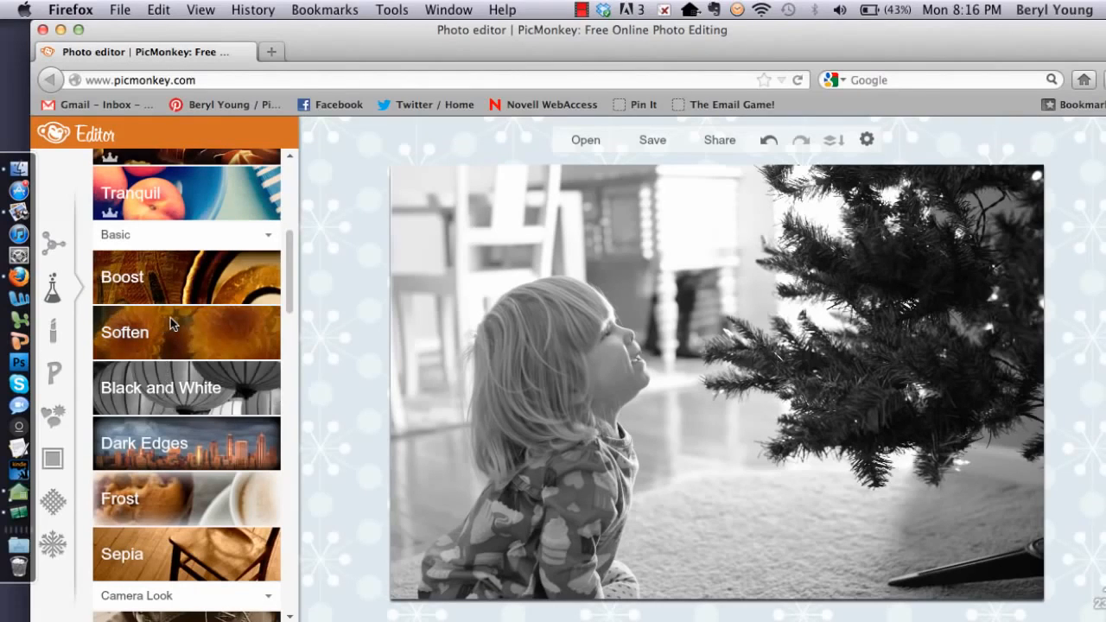
scroll(171, 323, down, 5)
scroll(171, 323, down, 12)
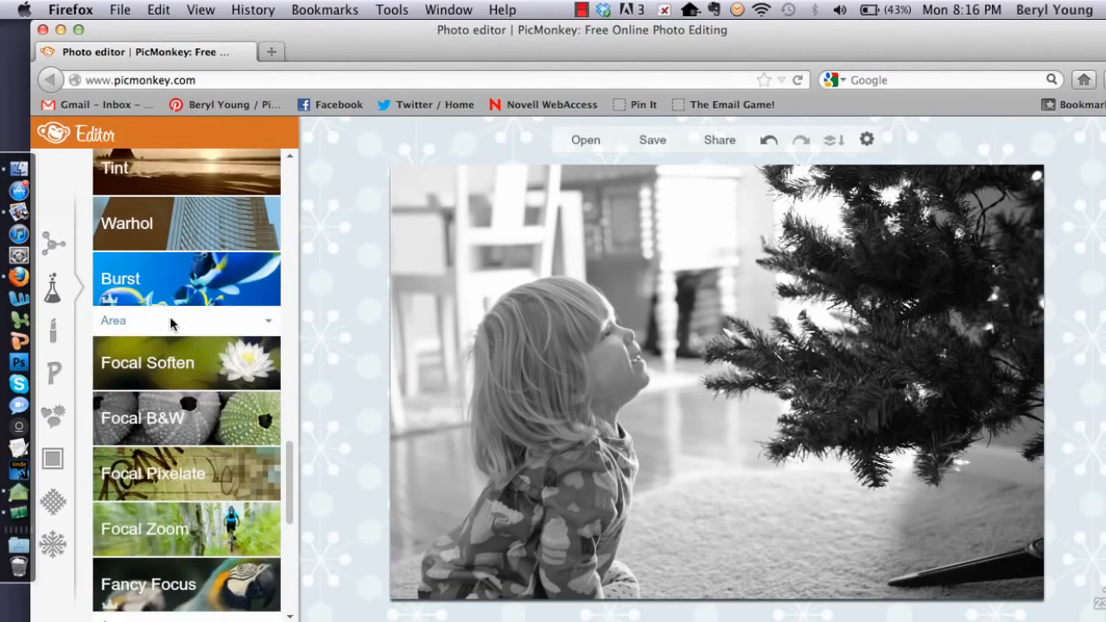
scroll(171, 323, up, 2)
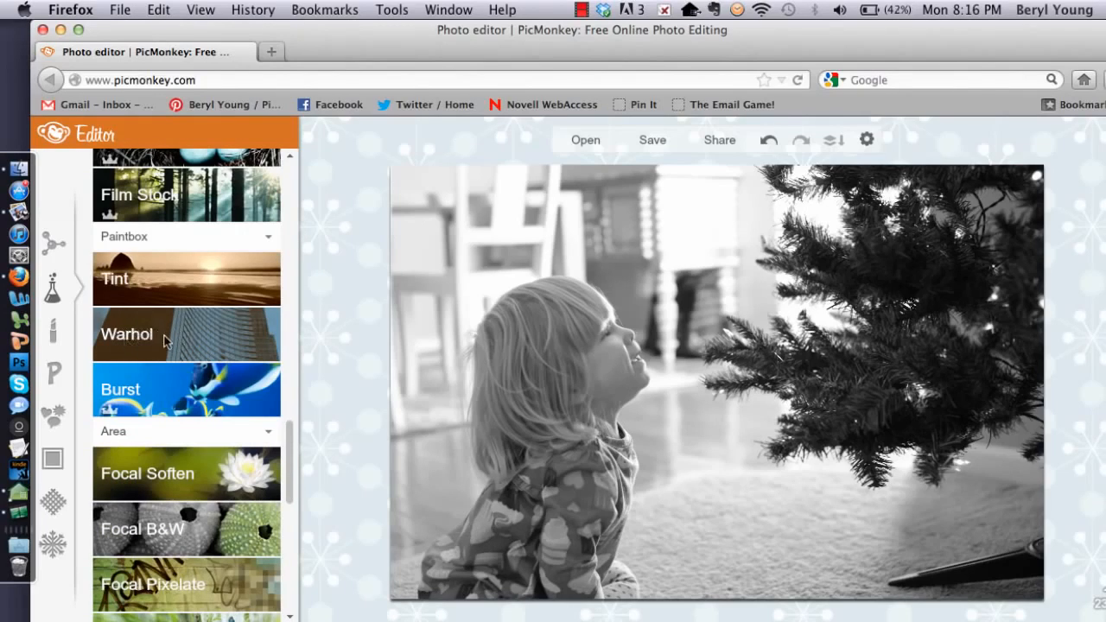
click(167, 342)
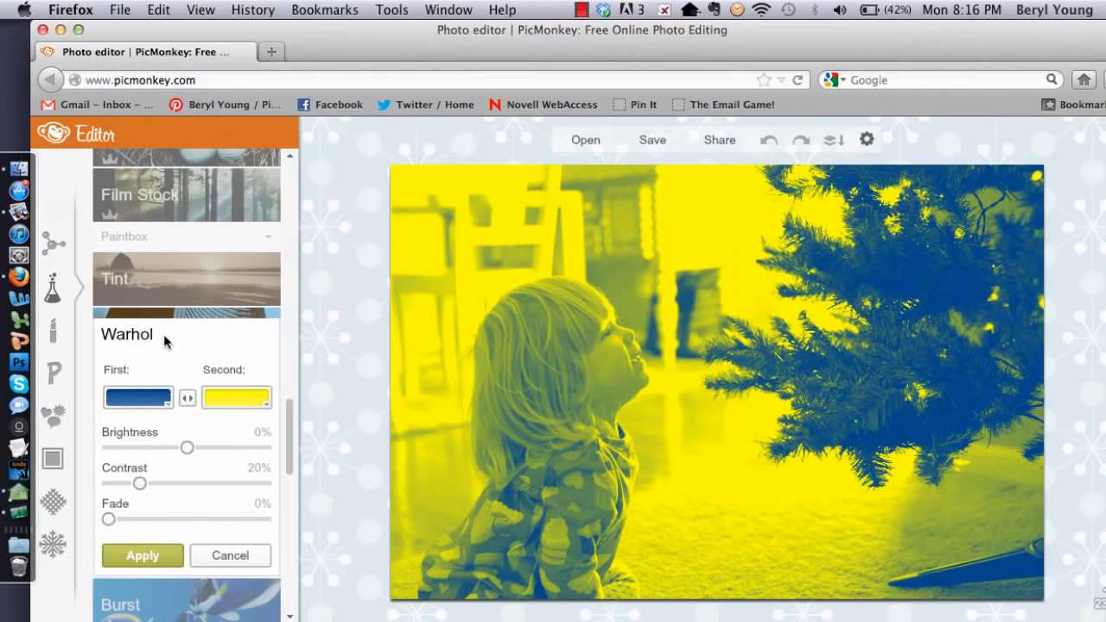
Make the Warhol First colour white and the Second colour the taupe 7F6E66 swatch
click(139, 404)
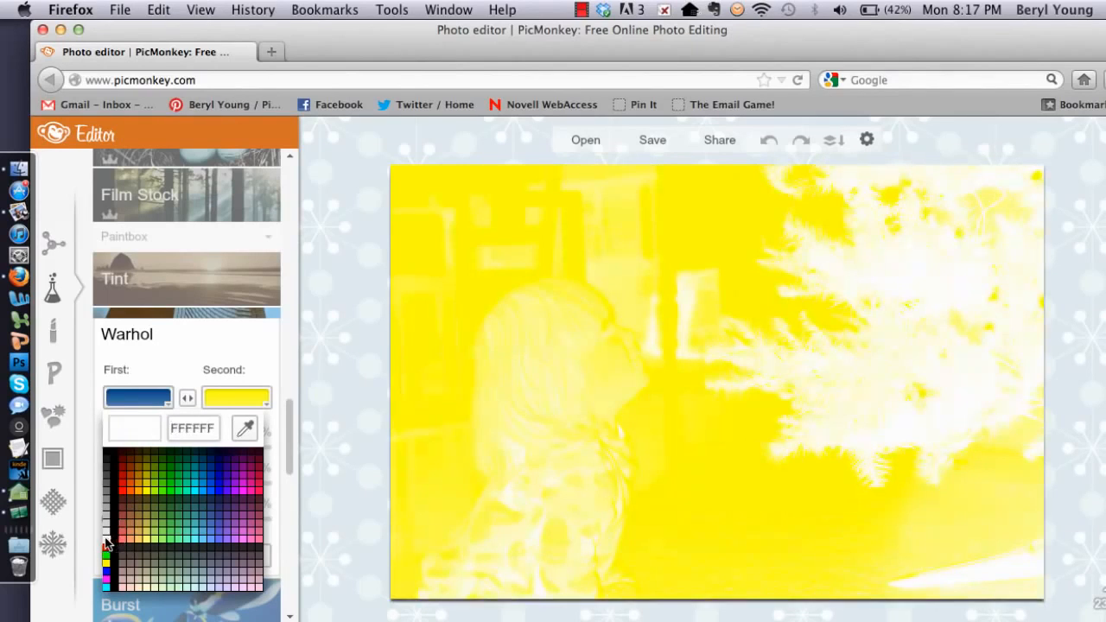
click(105, 536)
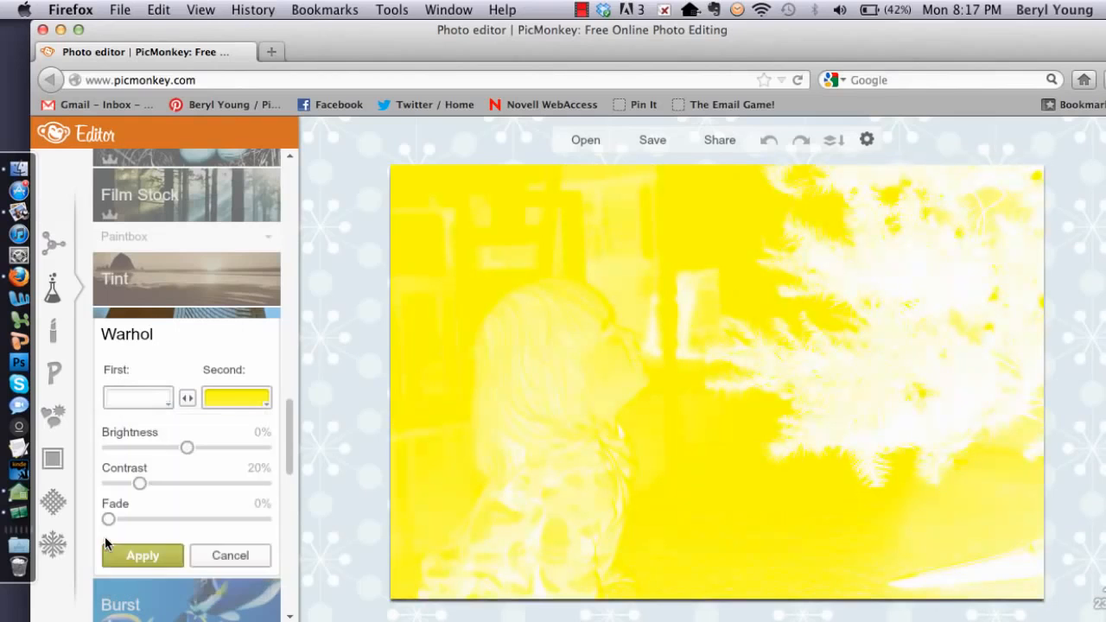
click(256, 397)
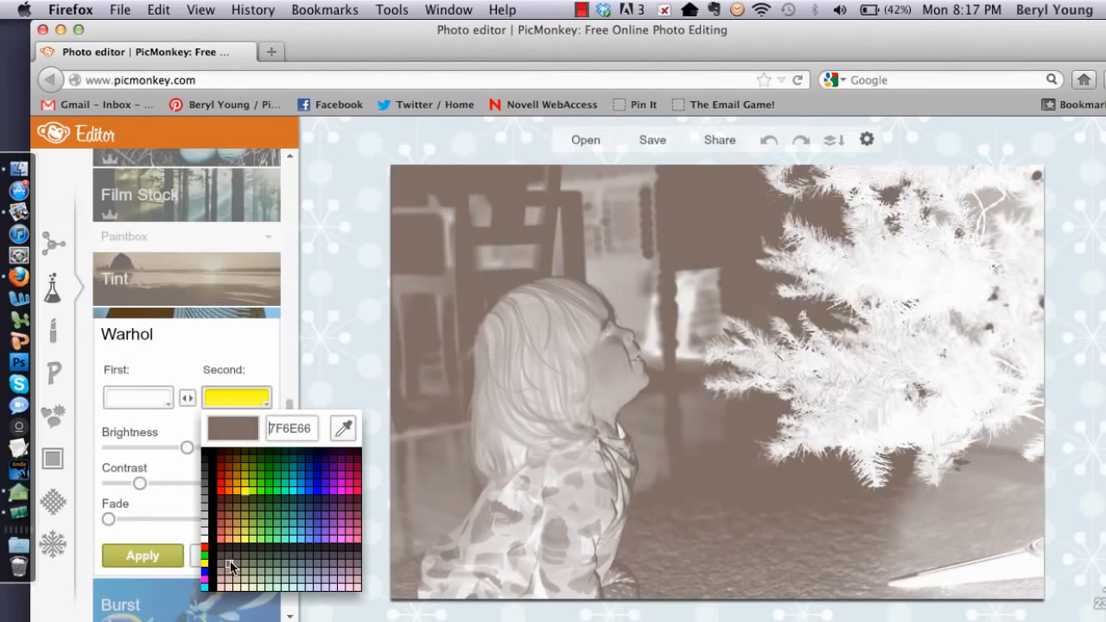
click(231, 566)
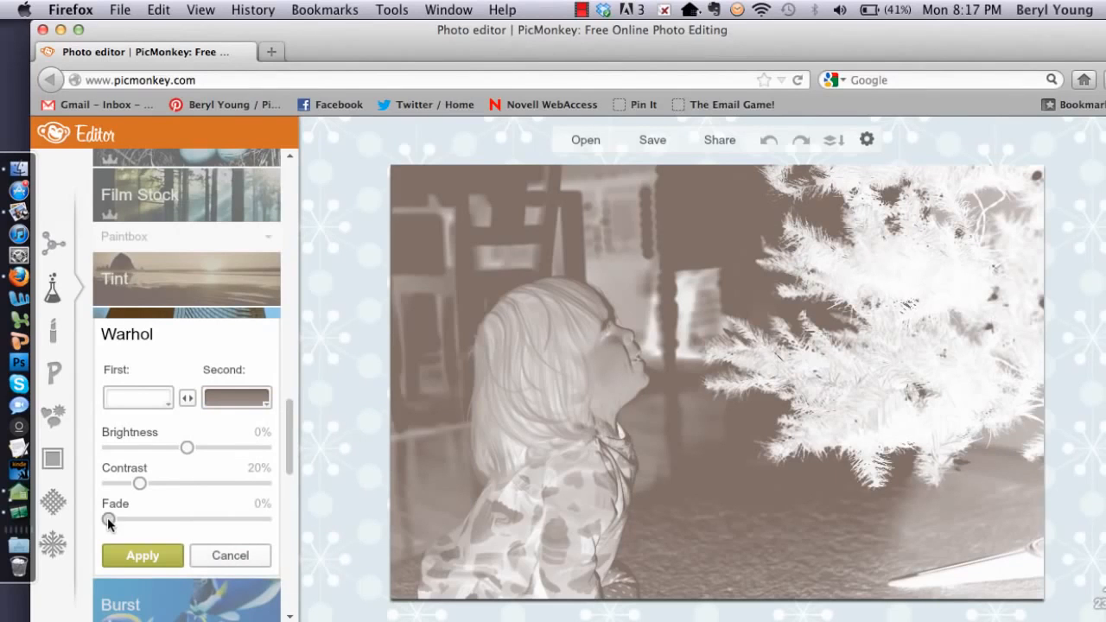
Keep the Second colour at 7F6E66 and set the Warhol Fade slider to 75%
drag(108, 517, 290, 523)
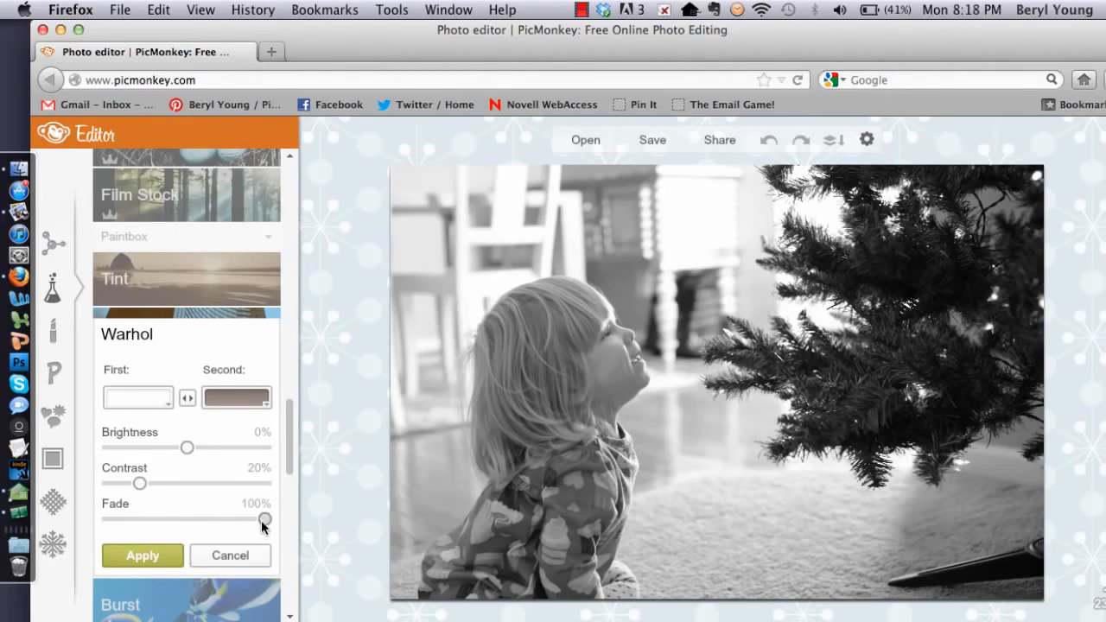
drag(261, 520, 224, 519)
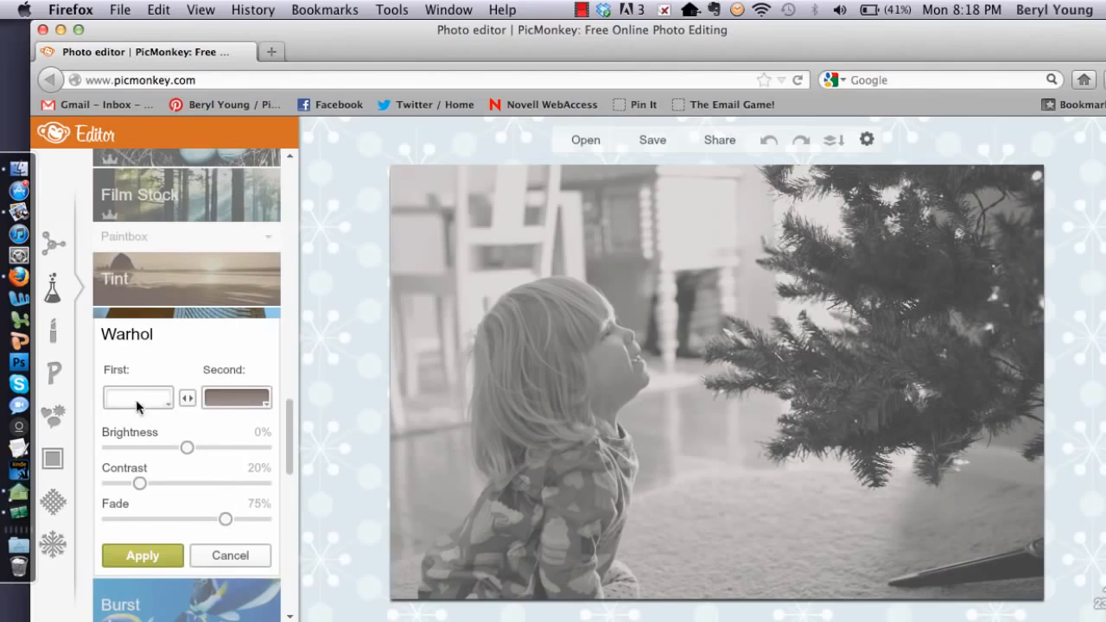
click(245, 400)
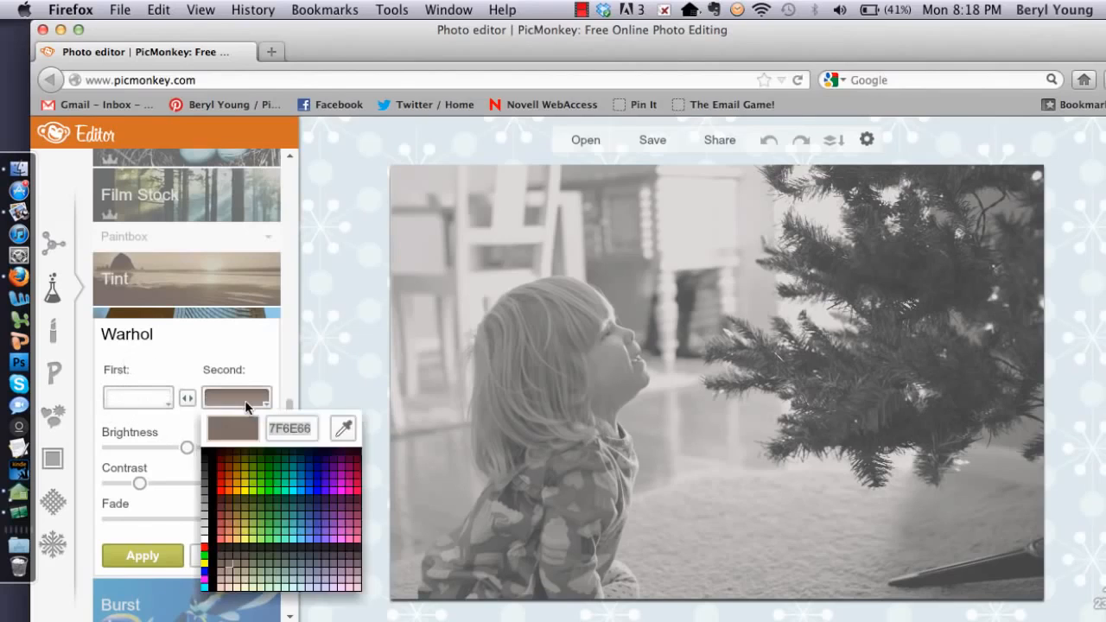
click(229, 571)
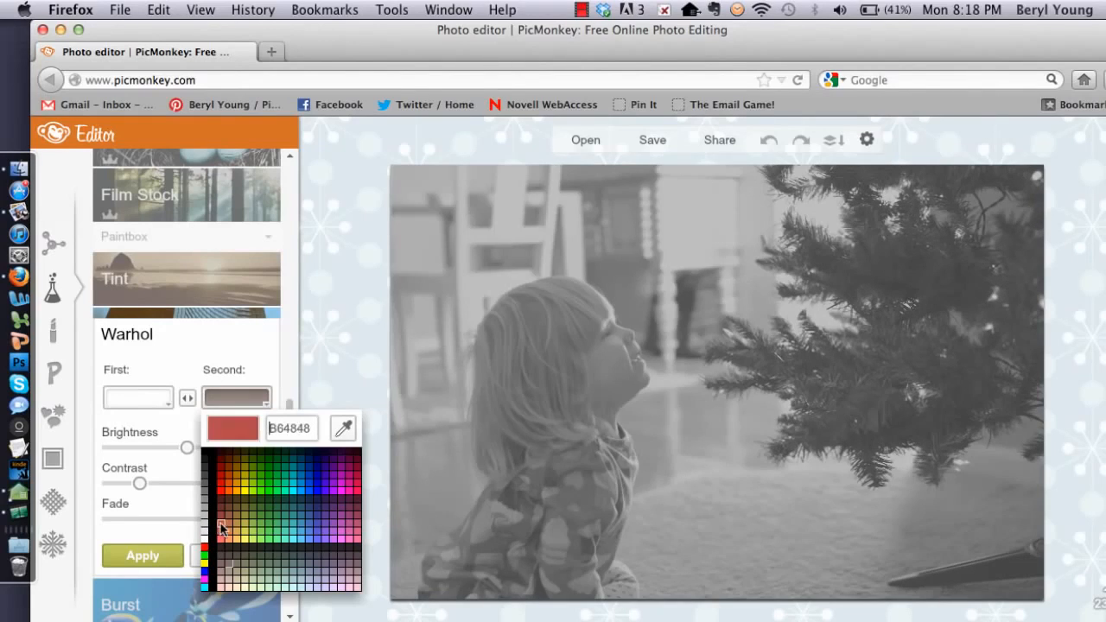
click(231, 565)
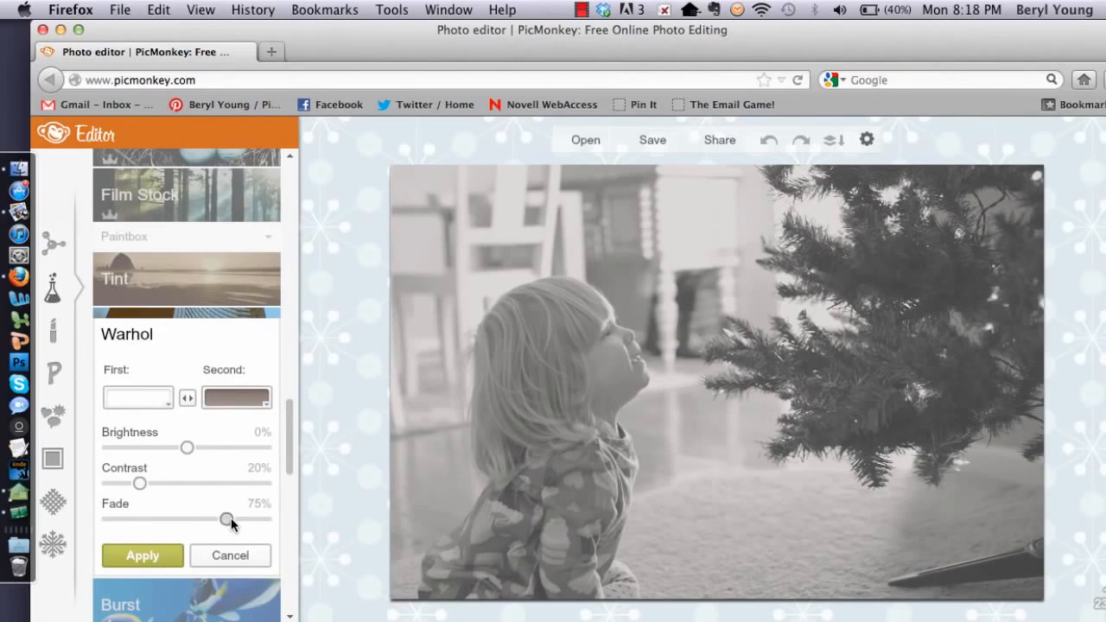
drag(228, 518, 227, 520)
Apply the faded Warhol look and preview Film Grain from the Artsy section
click(137, 555)
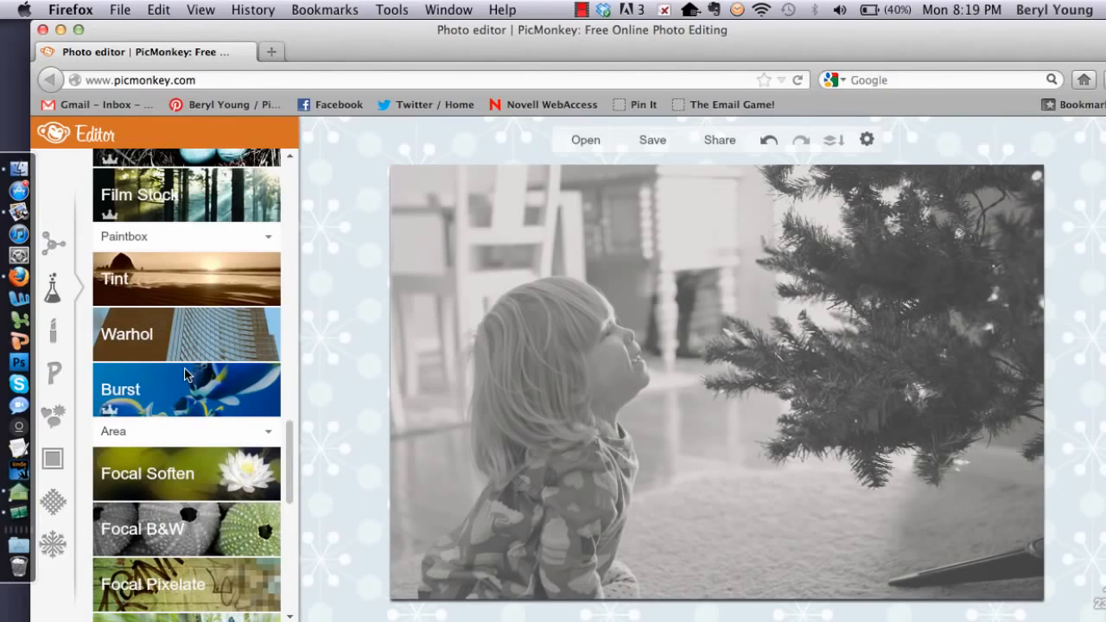
scroll(184, 373, down, 5)
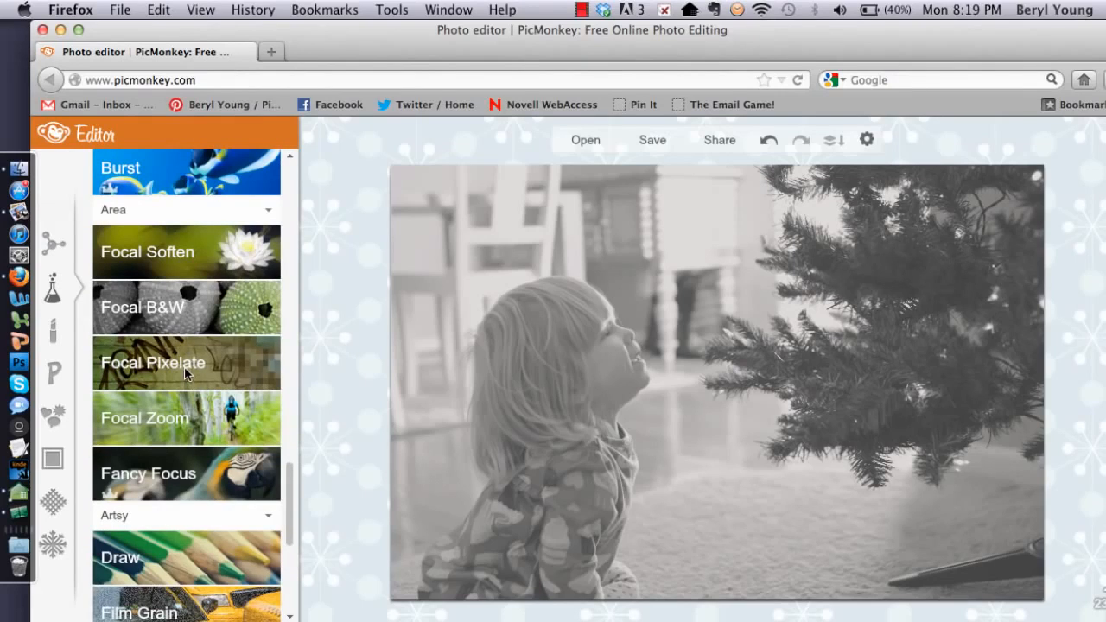
click(173, 603)
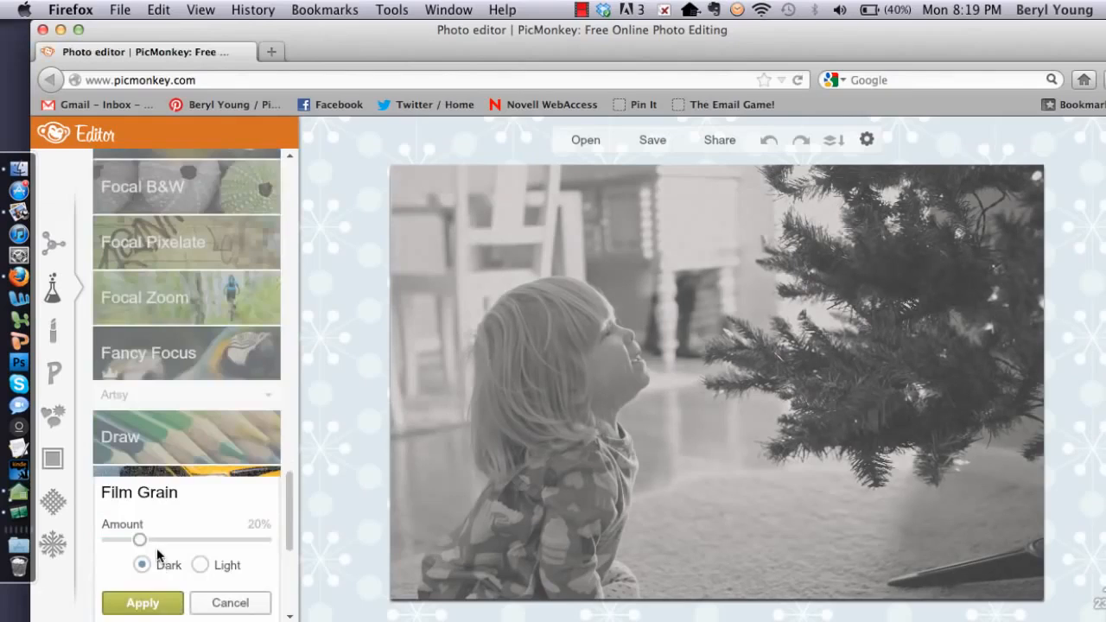
Apply Light film grain at about 12% amount and save the finished photo
click(200, 564)
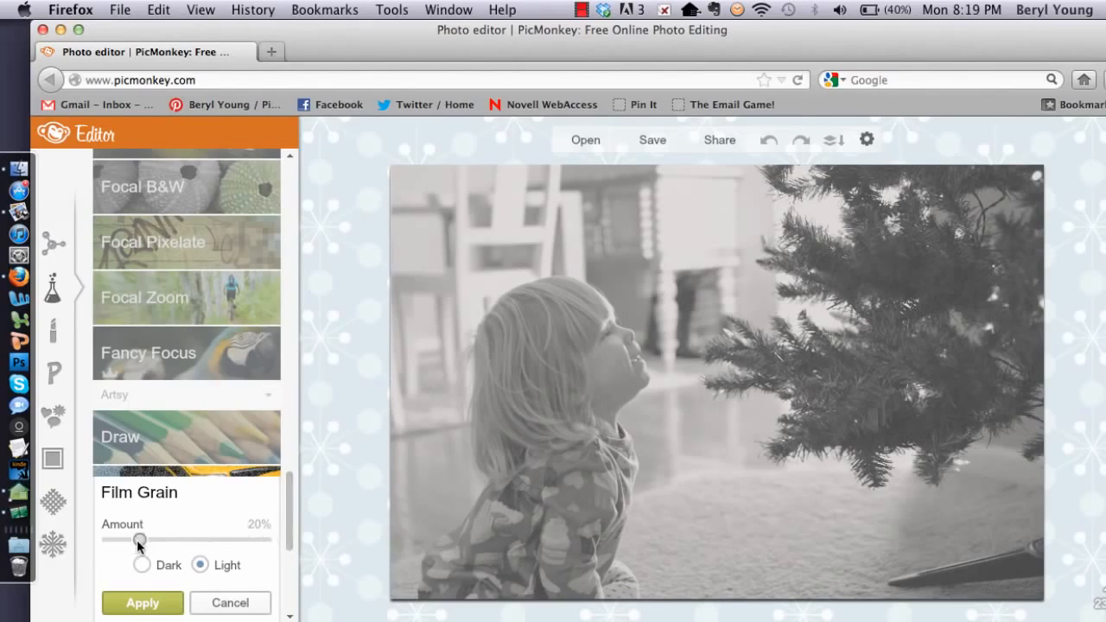
drag(137, 539, 115, 536)
click(142, 602)
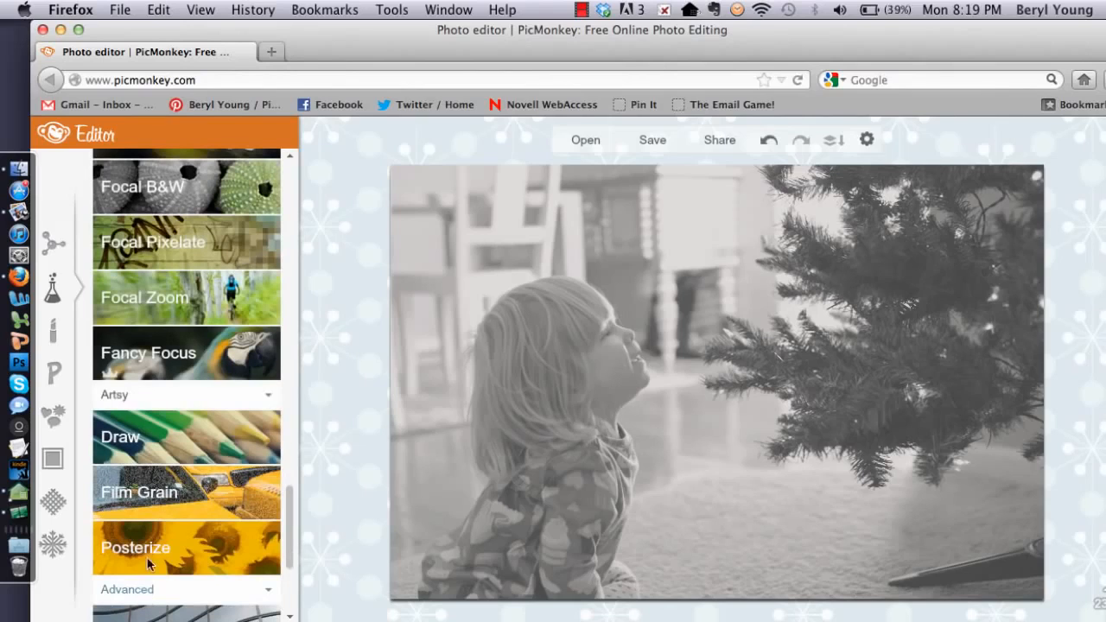
click(649, 140)
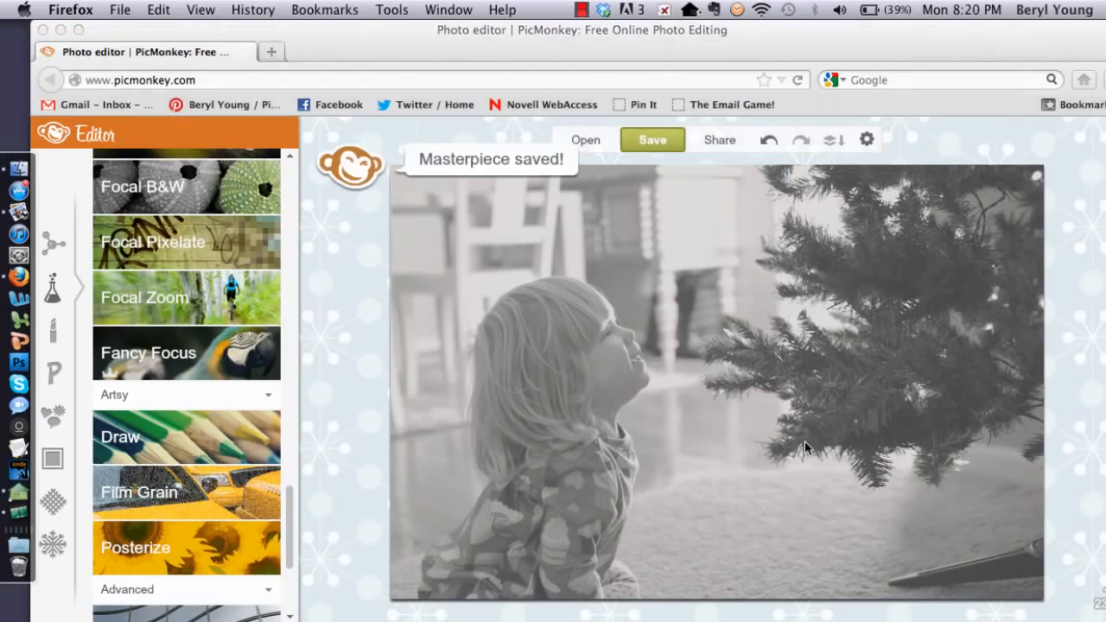